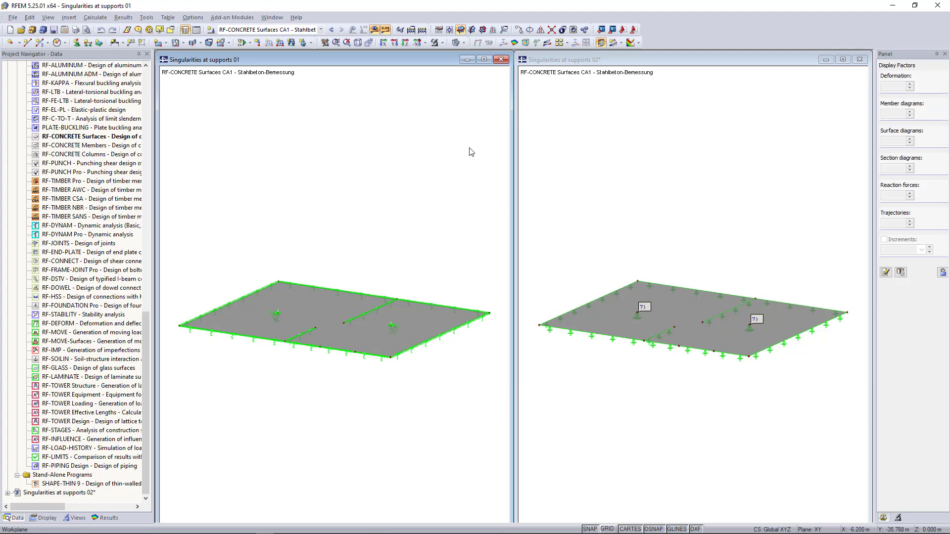
Display the required top reinforcement results on the slabs of both models and examine the peaks around the nodal supports.
{"action": "left_click", "coordinate": [516, 41]}
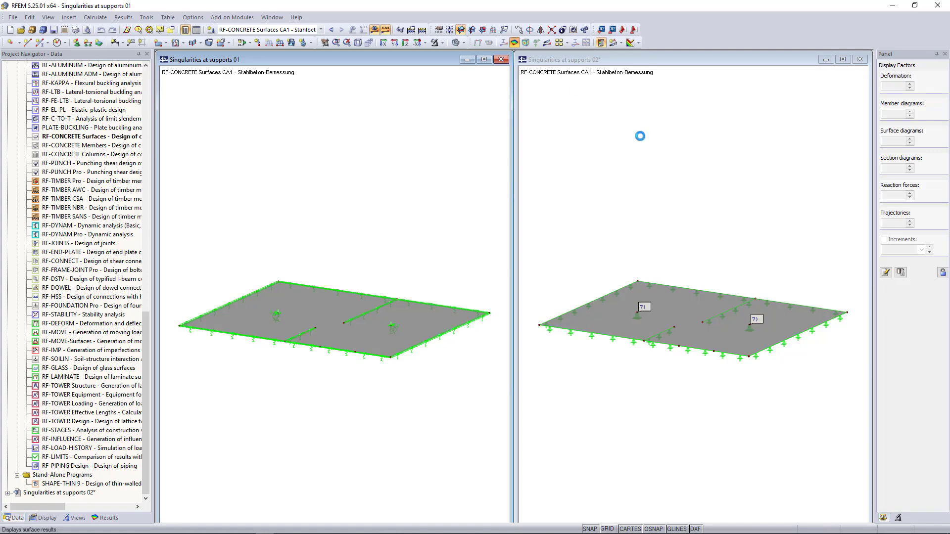
{"action": "left_click", "coordinate": [730, 183]}
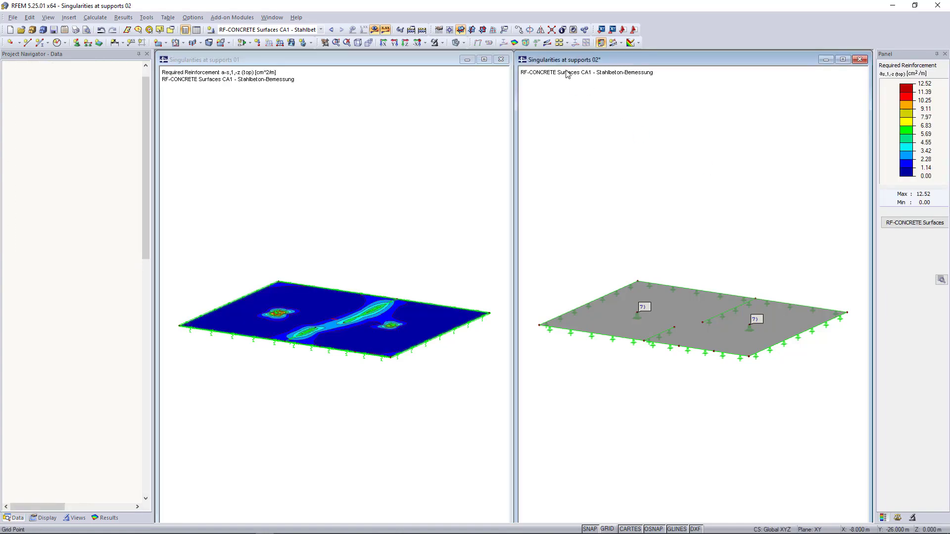
{"action": "left_click", "coordinate": [514, 42]}
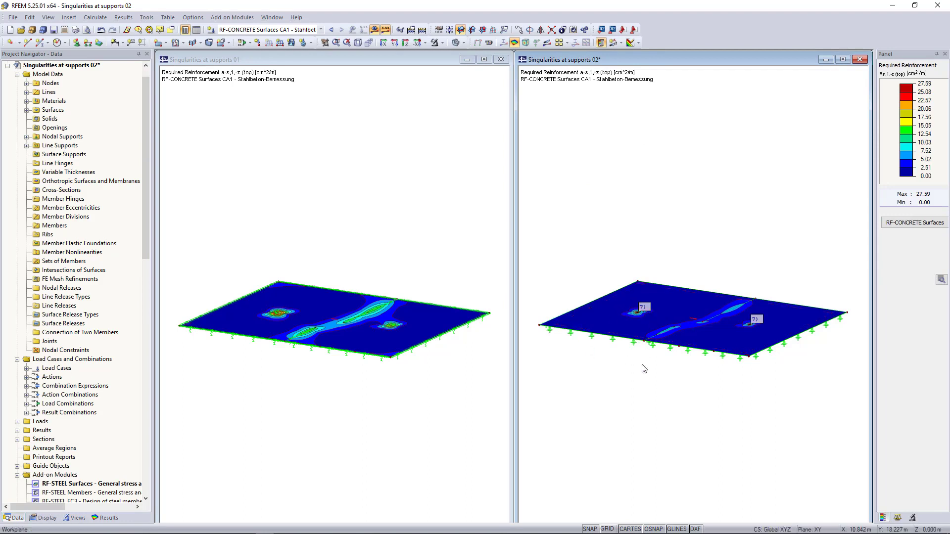
{"action": "scroll", "coordinate": [649, 307], "scroll_direction": "up", "scroll_amount": 5}
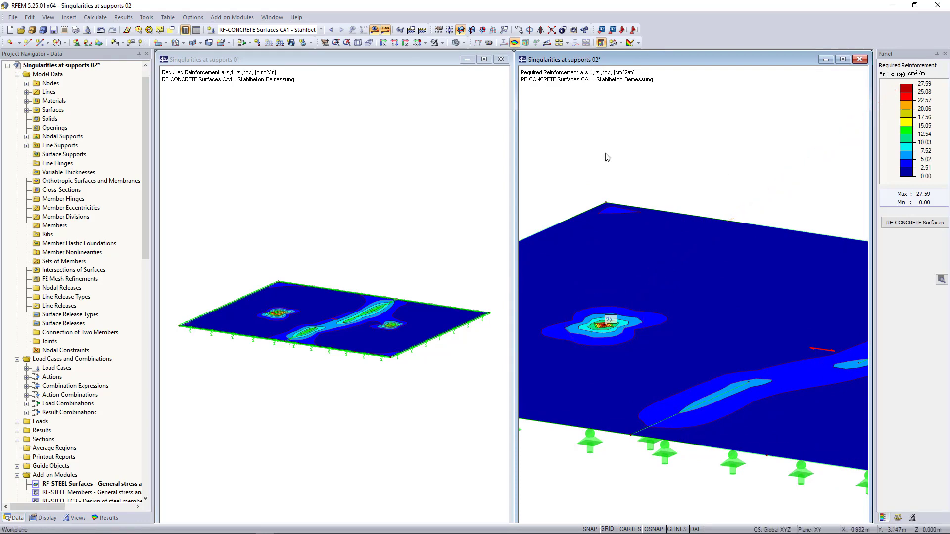
{"action": "left_click", "coordinate": [362, 233]}
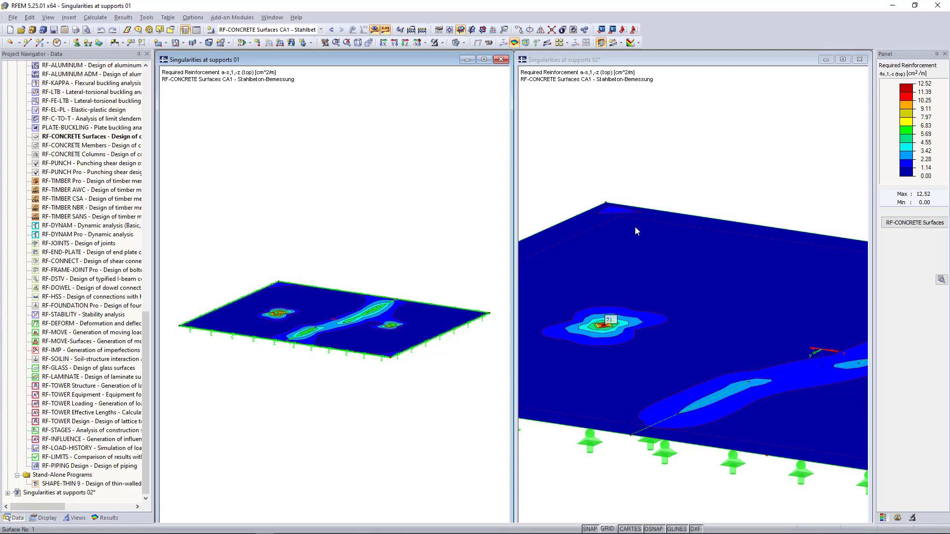
{"action": "left_click", "coordinate": [606, 341]}
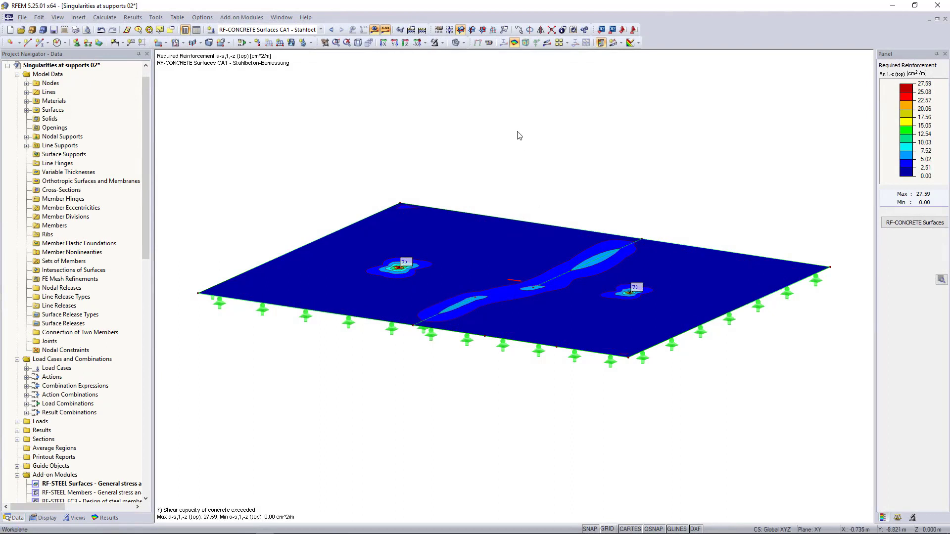
Hide the surface results and start a new support type for node 29 with elastic support via a column in Z.
{"action": "left_click", "coordinate": [514, 43]}
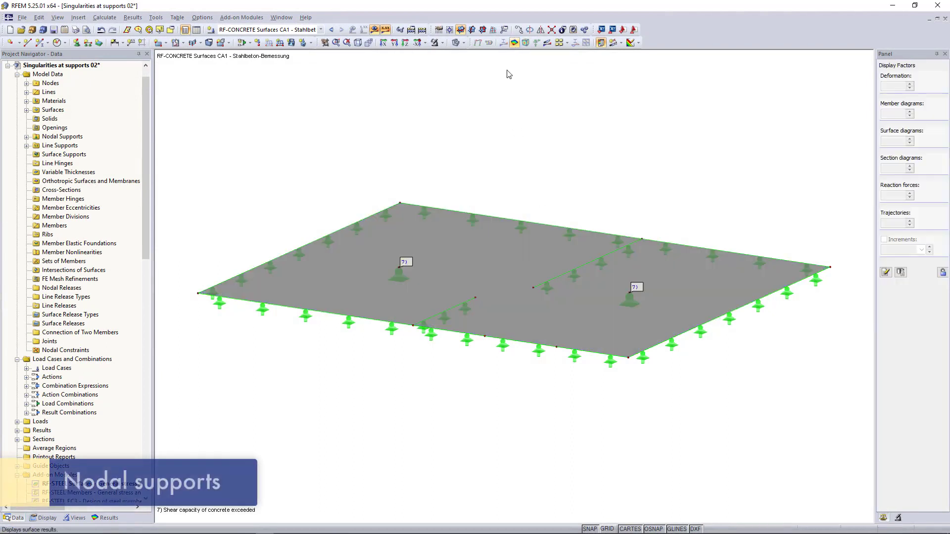
{"action": "double_click", "coordinate": [396, 283]}
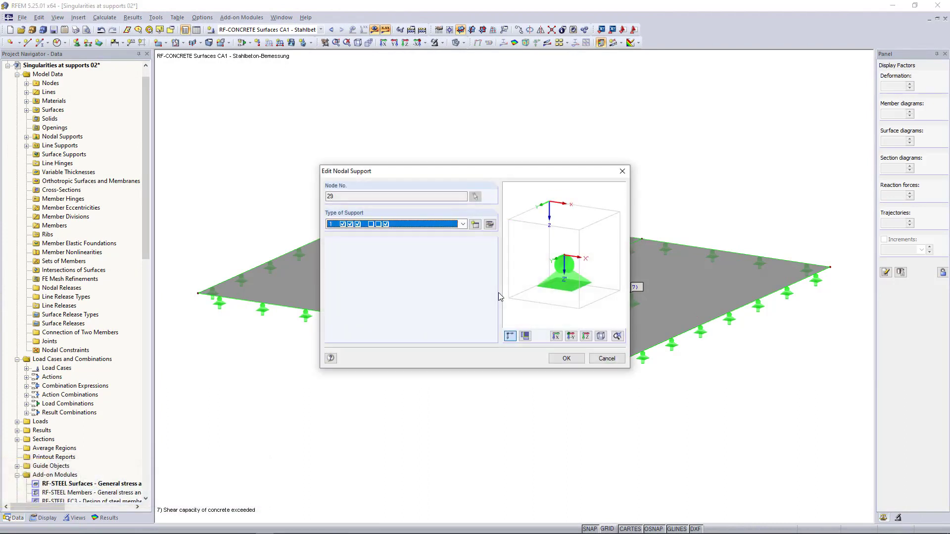
{"action": "left_click", "coordinate": [475, 224]}
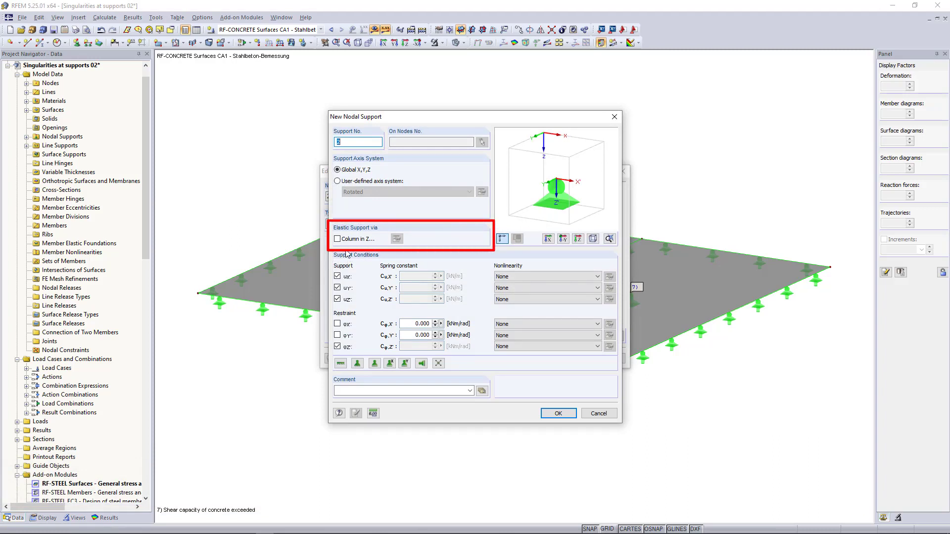
{"action": "left_click", "coordinate": [337, 239]}
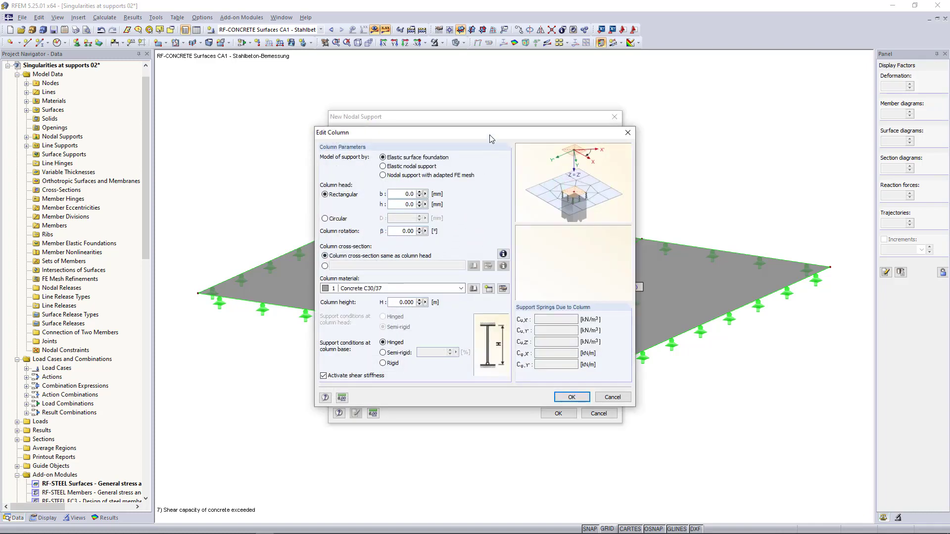
{"action": "left_click_drag", "start_coordinate": [490, 136], "coordinate": [510, 129]}
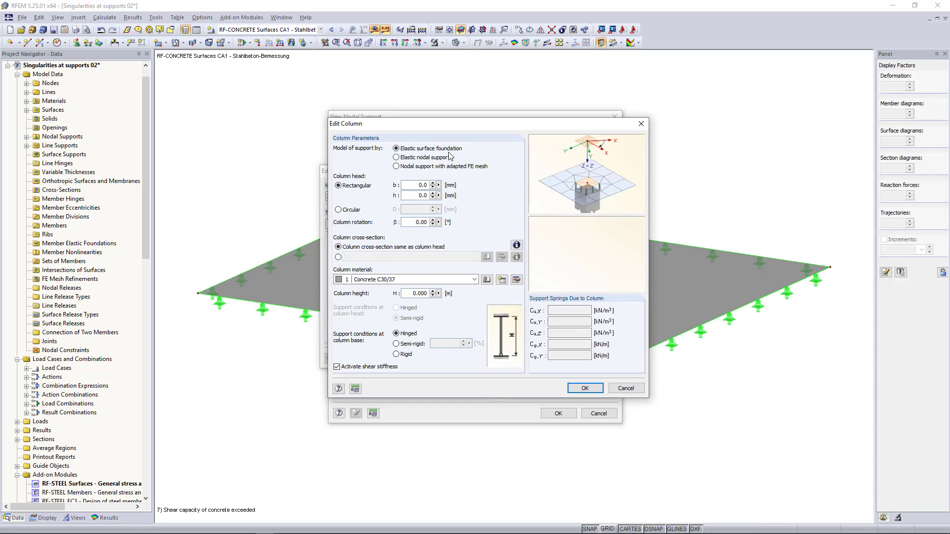
Preview the elastic nodal support and adapted FE mesh models, keeping Elastic surface foundation as the column's support model.
{"action": "left_click", "coordinate": [396, 157]}
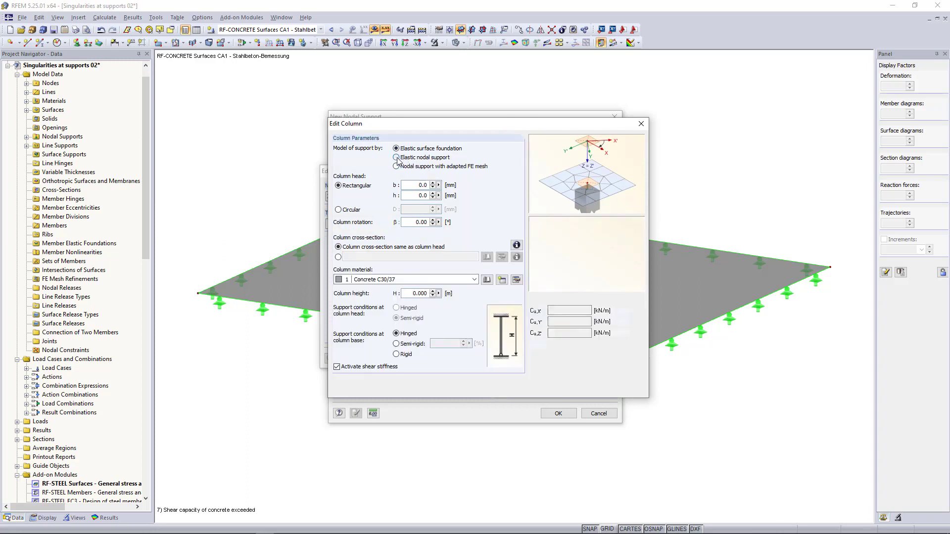
{"action": "left_click", "coordinate": [399, 167]}
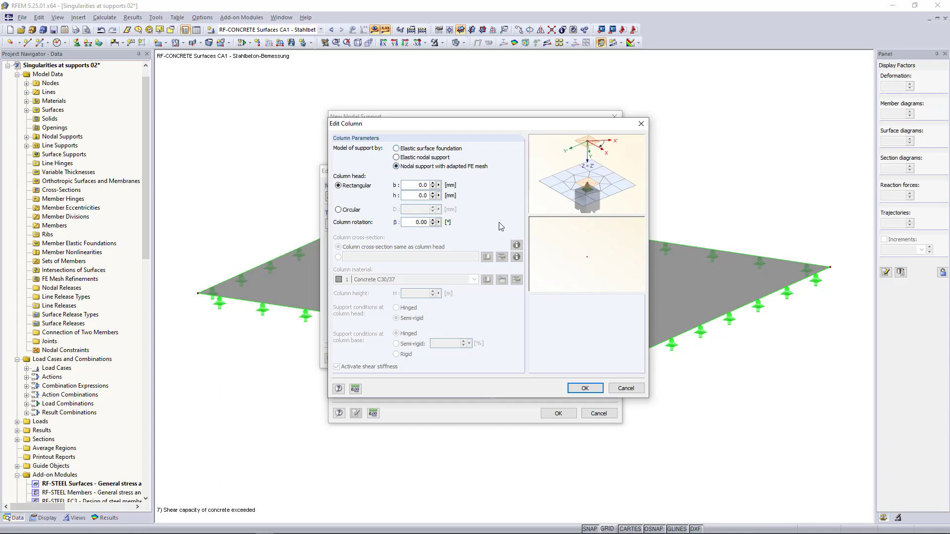
{"action": "left_click", "coordinate": [396, 149]}
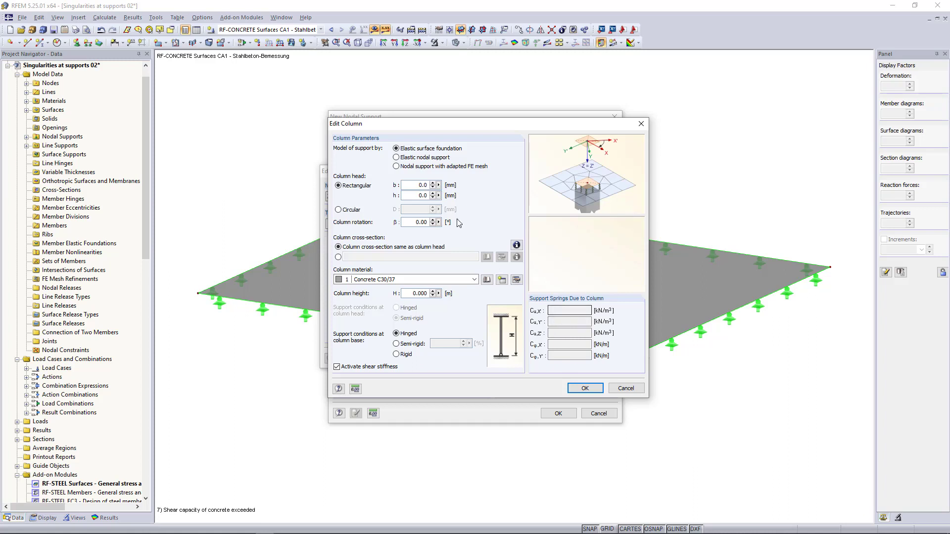
{"action": "left_click", "coordinate": [423, 157]}
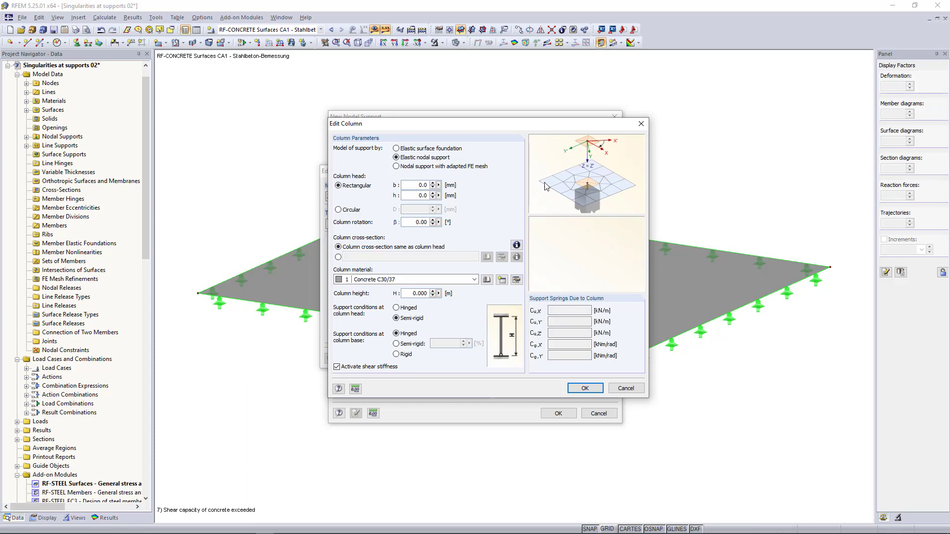
{"action": "left_click", "coordinate": [396, 149]}
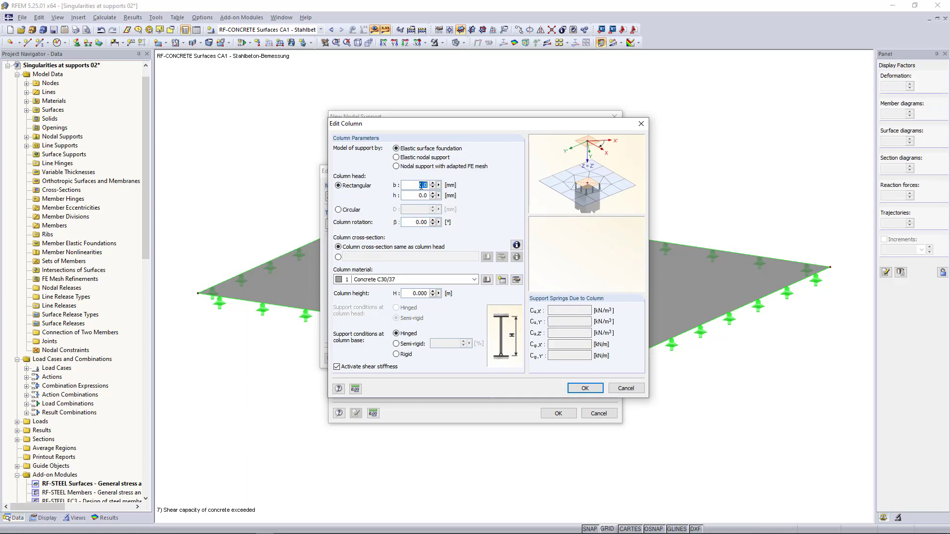
Set the rectangular column head to 300 by 300 mm and choose Concrete C30/37 as the column material.
{"action": "key", "text": "Tab"}
{"action": "type", "text": "300"}
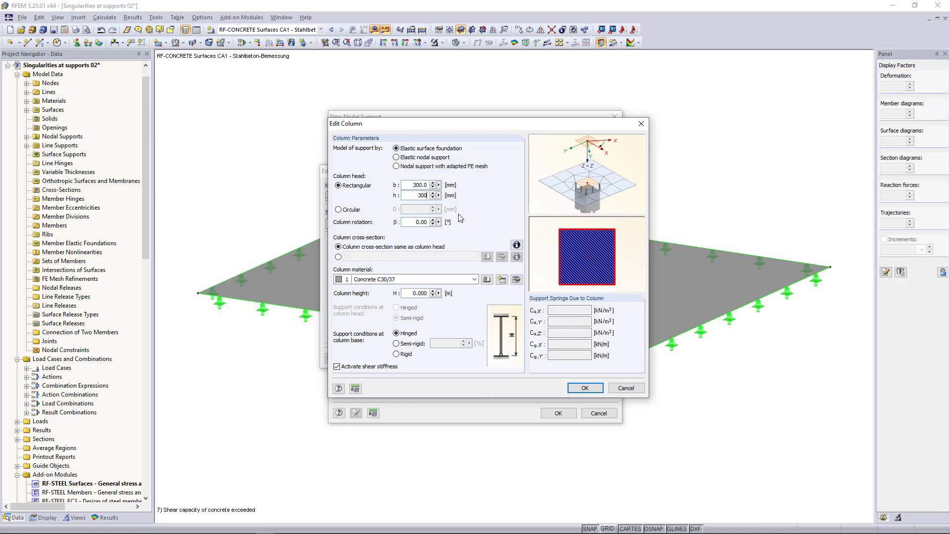
{"action": "left_click", "coordinate": [389, 279]}
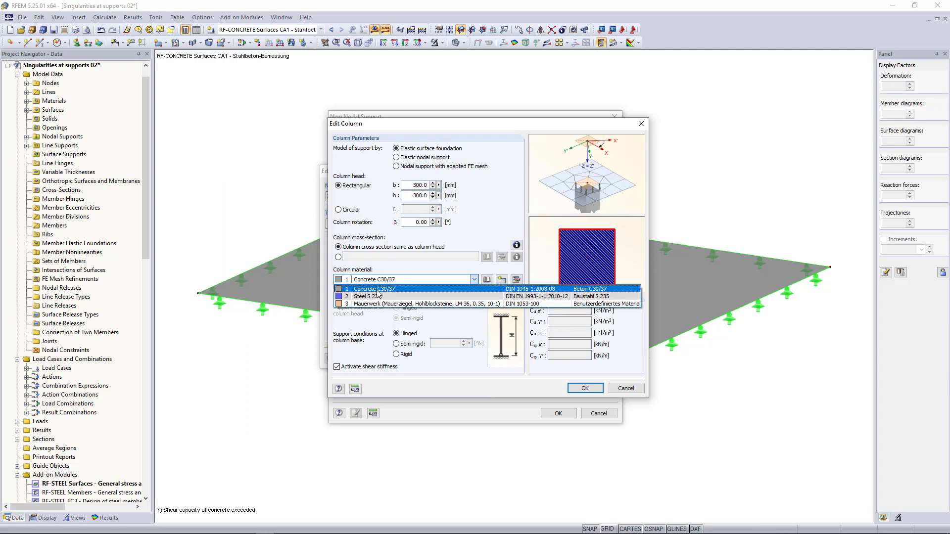
{"action": "left_click", "coordinate": [386, 288]}
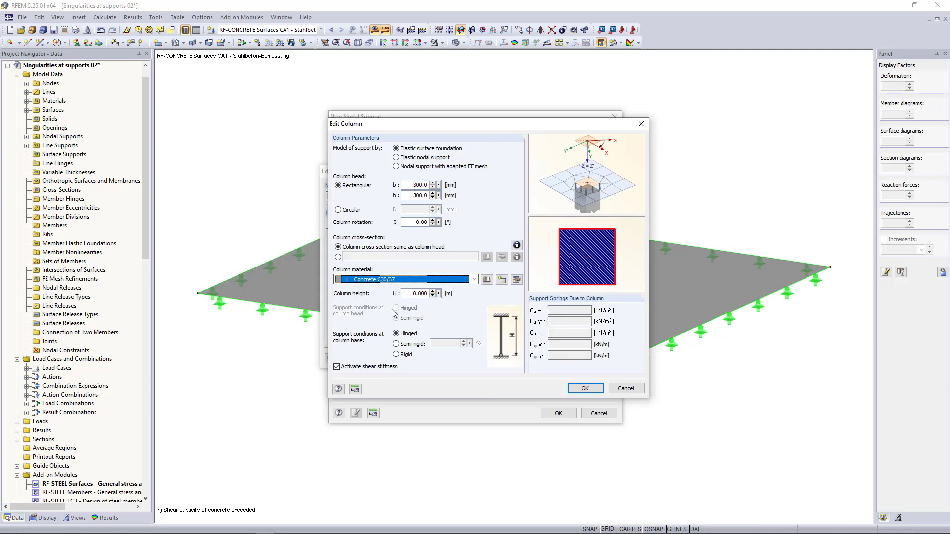
Set the column height to 3 m, keep the column base hinged and accept the column parameters.
{"action": "left_click", "coordinate": [418, 293]}
{"action": "double_click", "coordinate": [418, 294]}
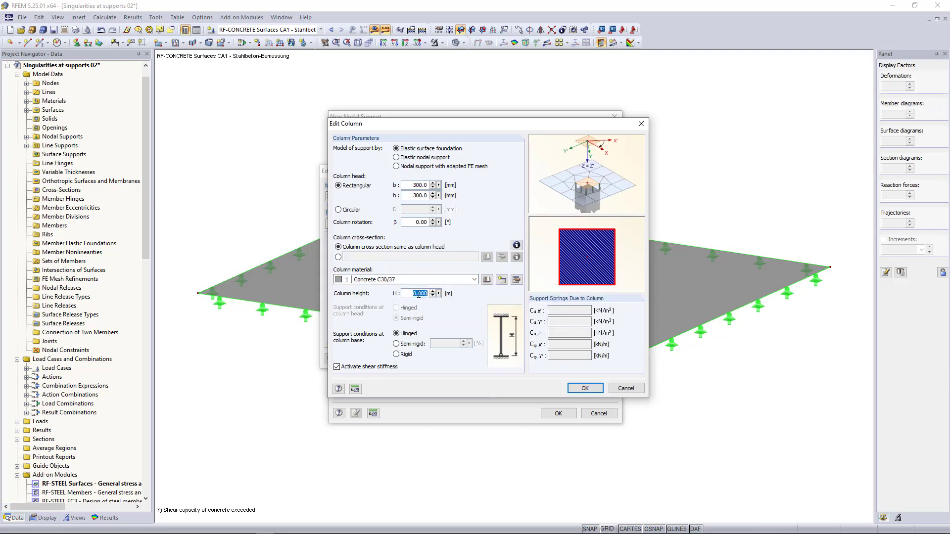
{"action": "type", "text": "3"}
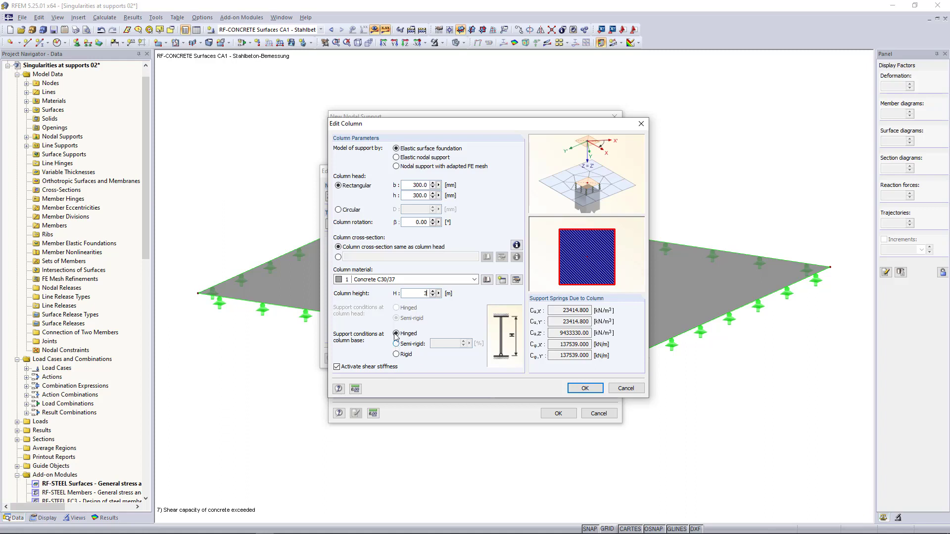
{"action": "left_click", "coordinate": [396, 354]}
{"action": "left_click", "coordinate": [397, 334]}
{"action": "left_click", "coordinate": [584, 388]}
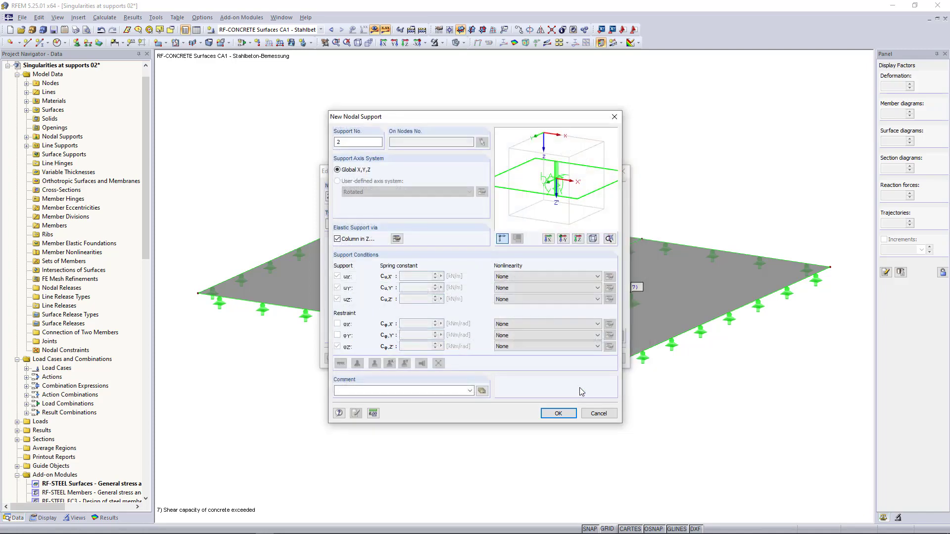
Save the new column-based support type and assign it to node 29.
{"action": "left_click", "coordinate": [559, 413]}
{"action": "left_click", "coordinate": [457, 290]}
{"action": "left_click", "coordinate": [564, 360]}
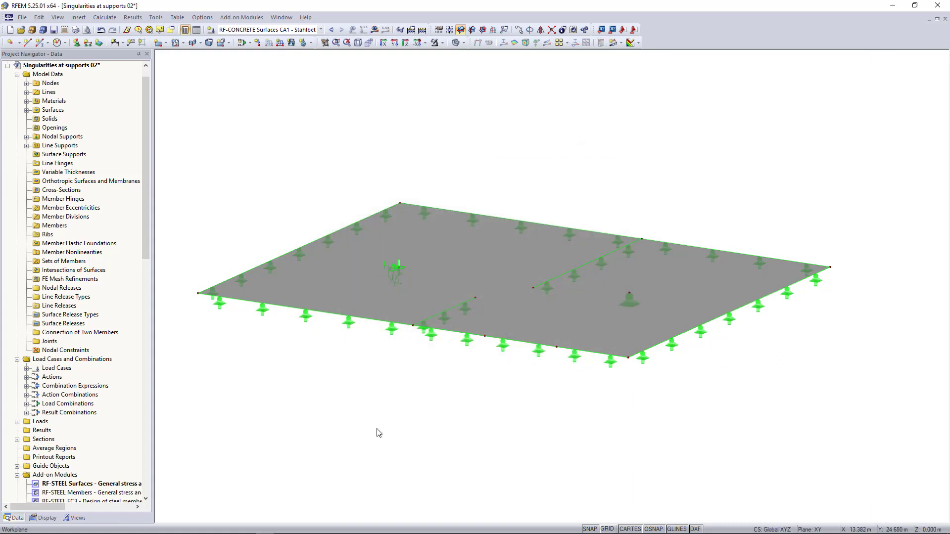
Assign the column-based support type 2 to the other interior nodal support at node 30.
{"action": "scroll", "coordinate": [394, 274], "scroll_direction": "up", "scroll_amount": 4}
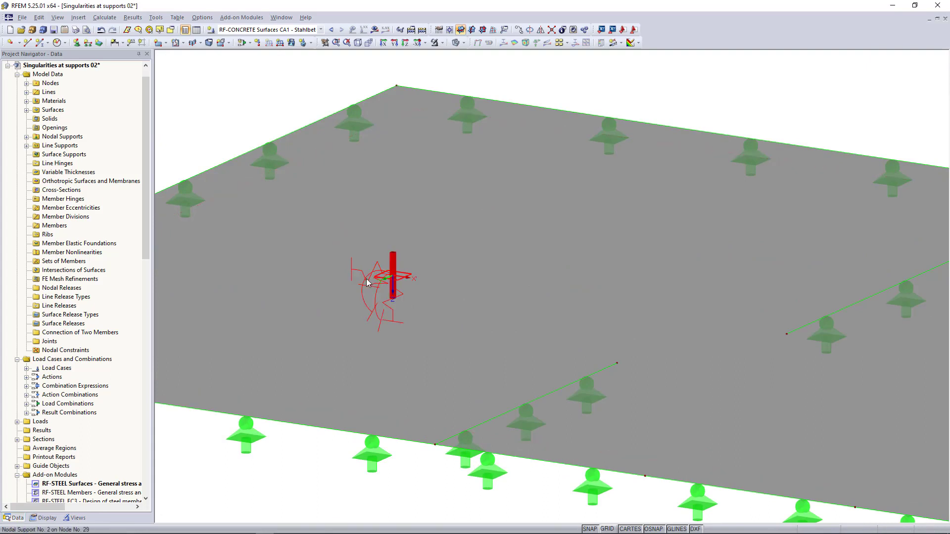
{"action": "scroll", "coordinate": [367, 282], "scroll_direction": "down", "scroll_amount": 2}
{"action": "scroll", "coordinate": [367, 282], "scroll_direction": "down", "scroll_amount": 3}
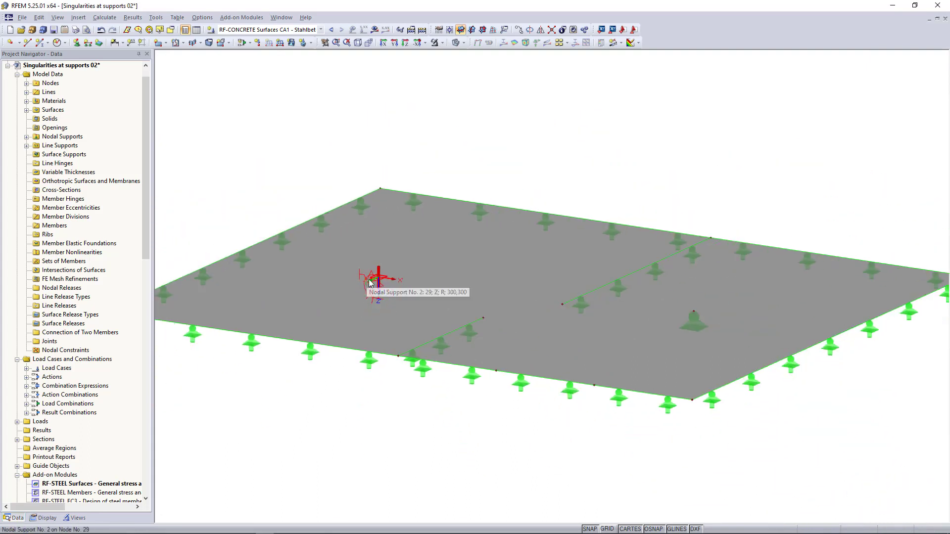
{"action": "double_click", "coordinate": [695, 326]}
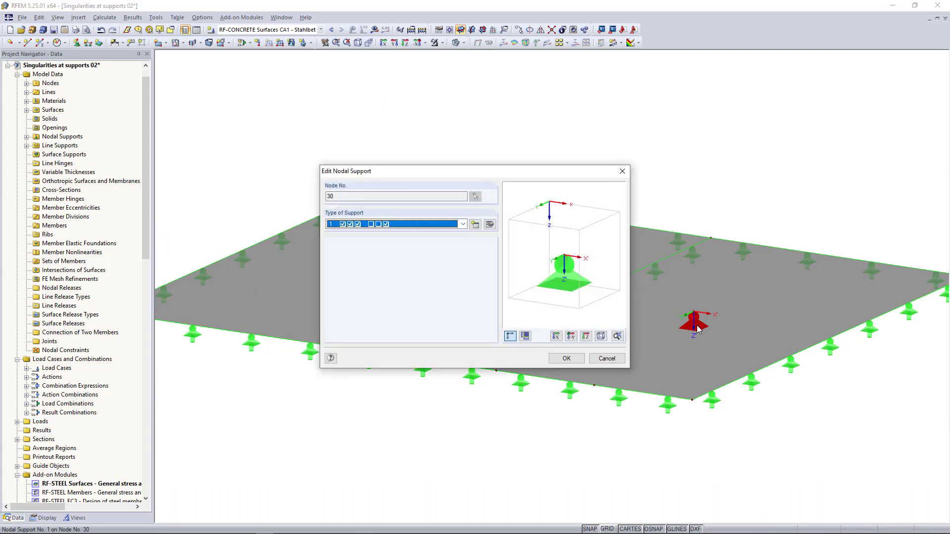
{"action": "left_click", "coordinate": [465, 225]}
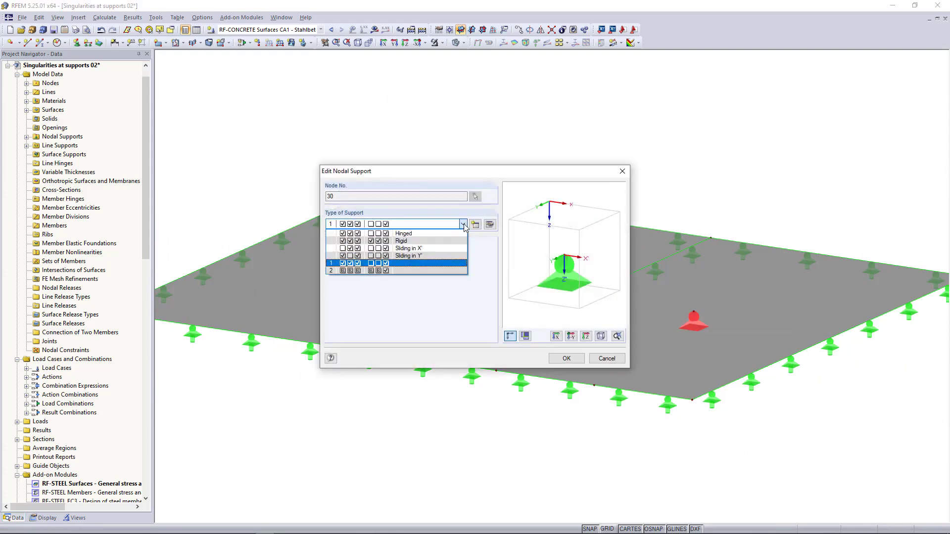
{"action": "left_click", "coordinate": [449, 272]}
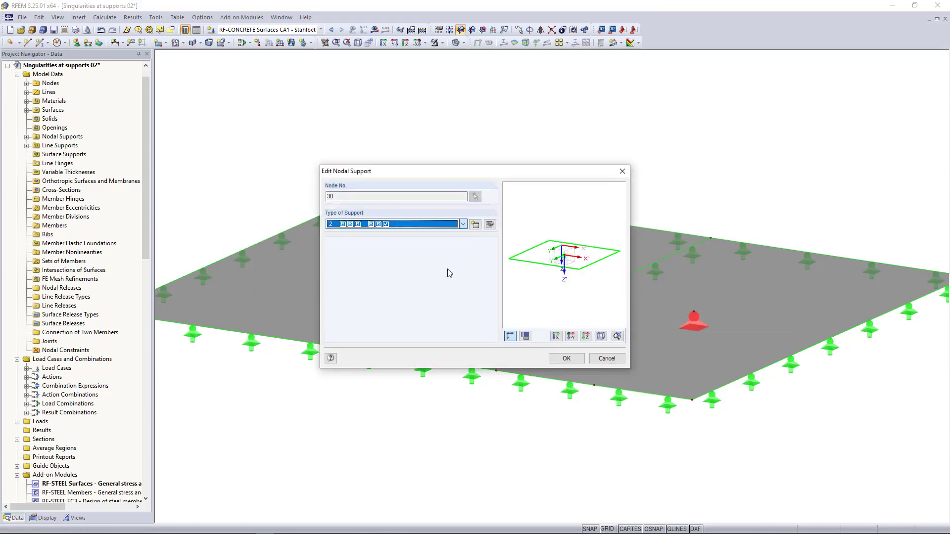
{"action": "left_click", "coordinate": [565, 359]}
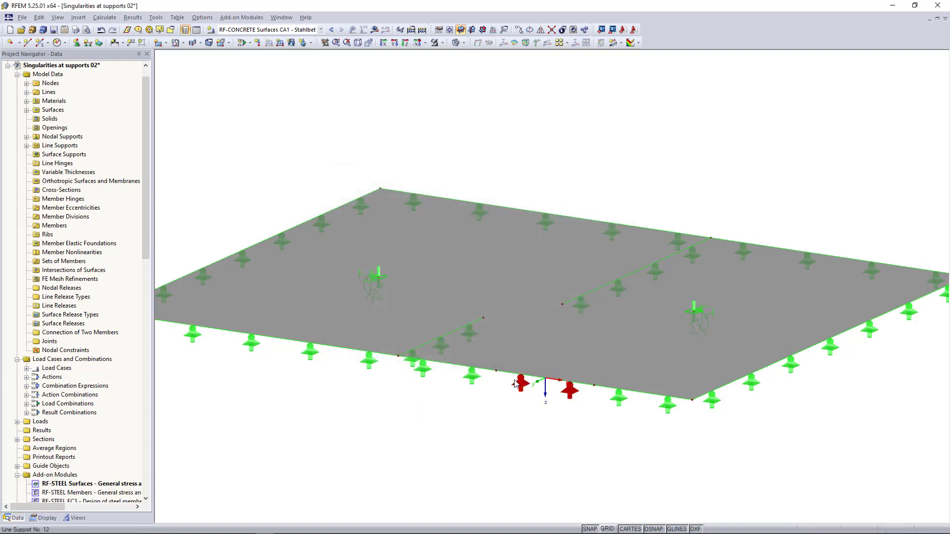
Turn on the display of columns for the nodal supports and view them beneath the slab.
{"action": "middle_click", "coordinate": [357, 396]}
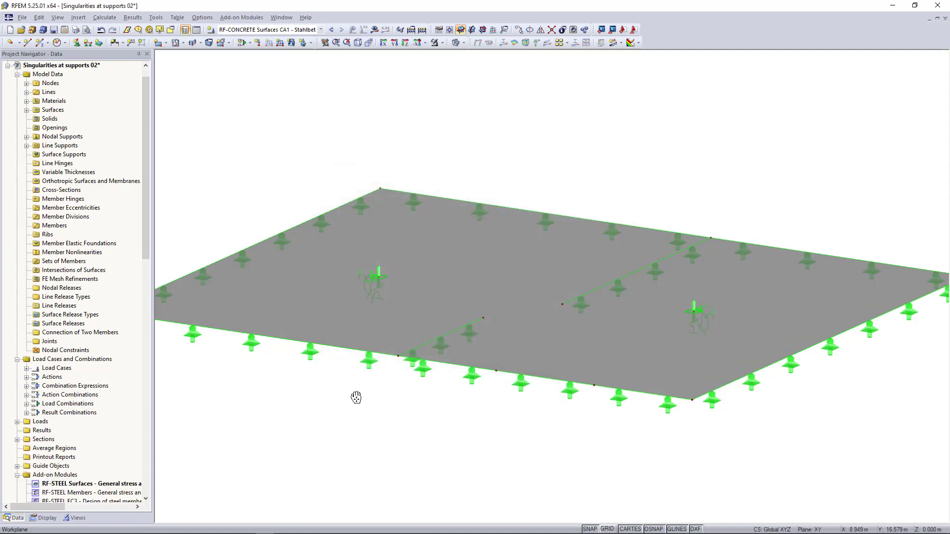
{"action": "middle_click", "coordinate": [357, 396]}
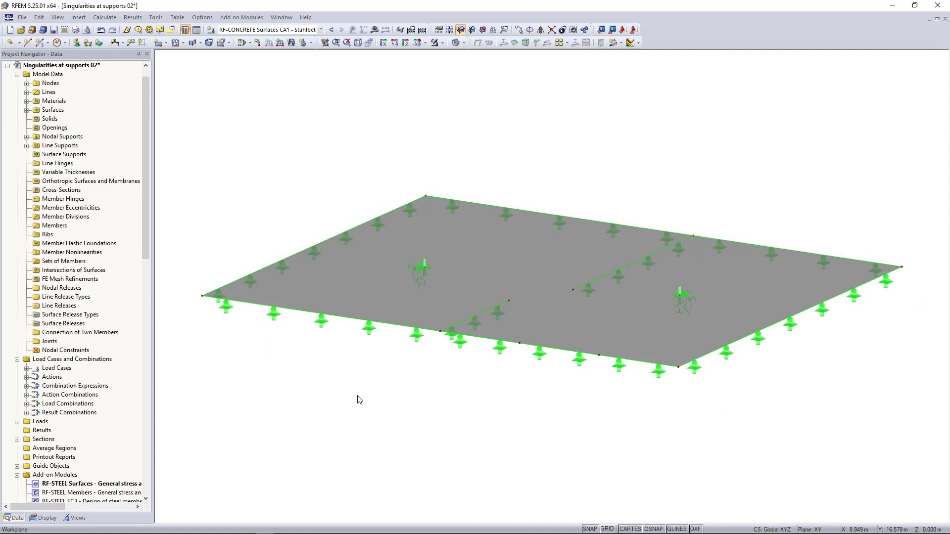
{"action": "left_click", "coordinate": [45, 518]}
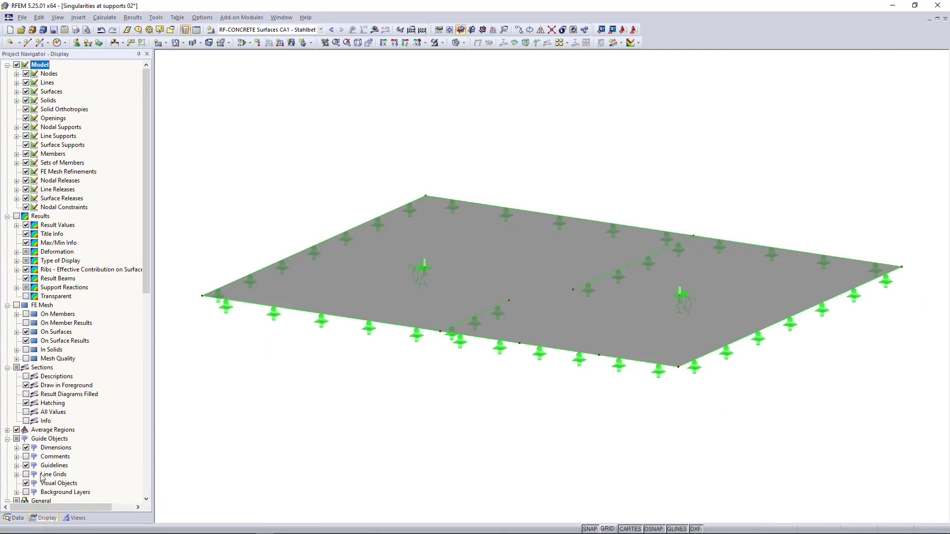
{"action": "left_click", "coordinate": [16, 127]}
{"action": "left_click", "coordinate": [35, 145]}
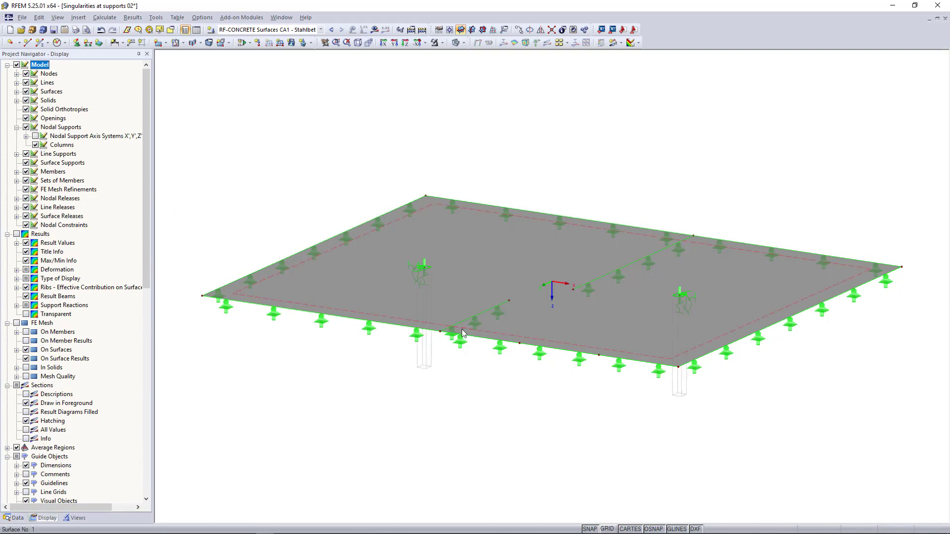
{"action": "scroll", "coordinate": [435, 406], "scroll_direction": "down", "scroll_amount": 1}
{"action": "scroll", "coordinate": [455, 410], "scroll_direction": "up", "scroll_amount": 1}
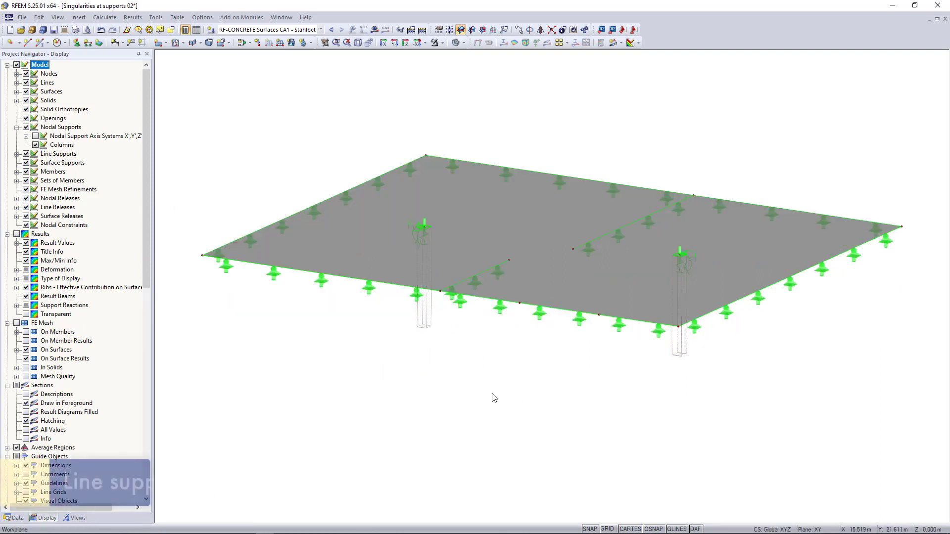
{"action": "left_click", "coordinate": [451, 373]}
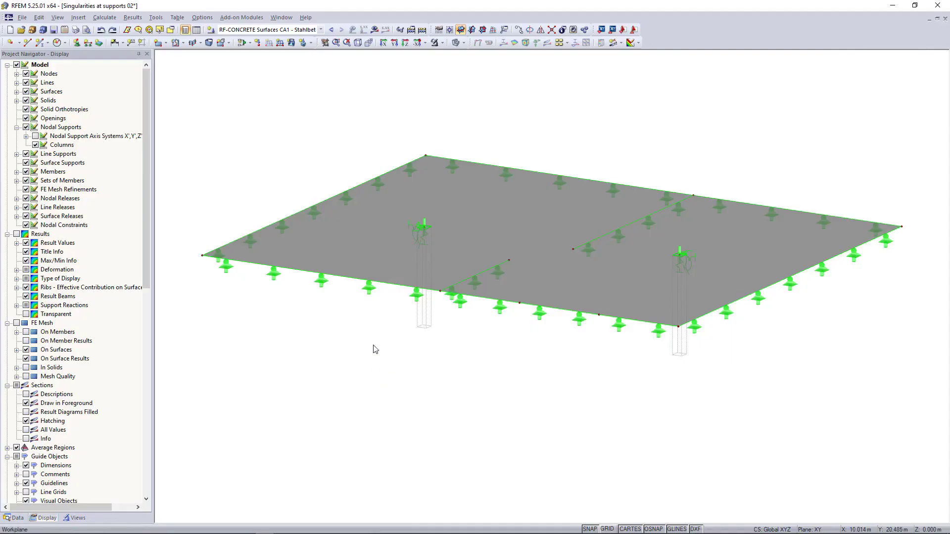
Edit the slab's line support type 1 to use elastic support via a wall in Z, with wall width 250 mm and height 3.5 m.
{"action": "left_click", "coordinate": [372, 289]}
{"action": "double_click", "coordinate": [372, 289]}
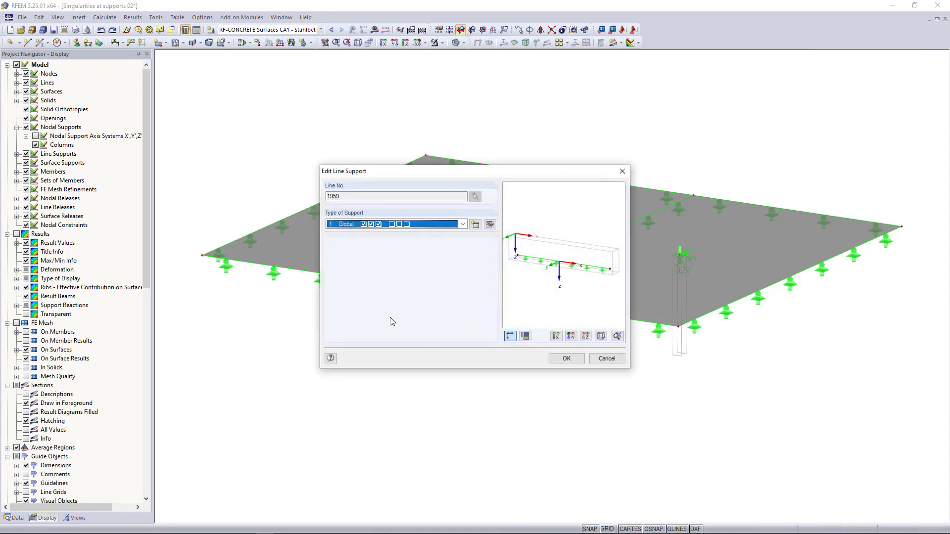
{"action": "left_click", "coordinate": [490, 224]}
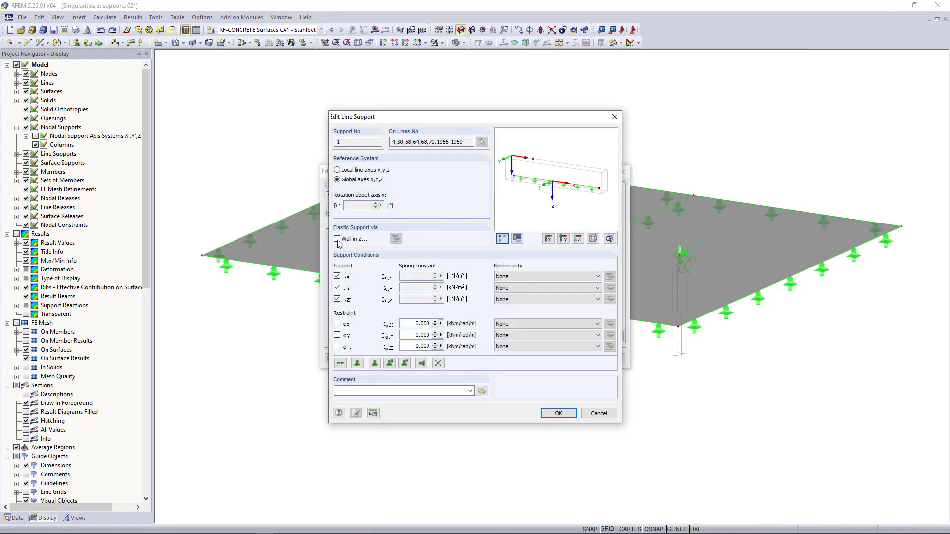
{"action": "left_click", "coordinate": [337, 240]}
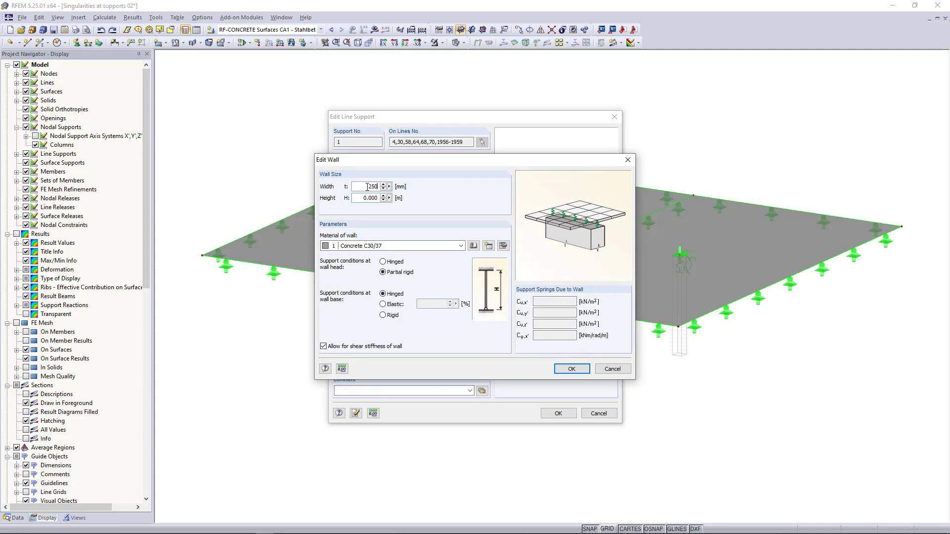
{"action": "double_click", "coordinate": [366, 197]}
{"action": "type", "text": "3,5"}
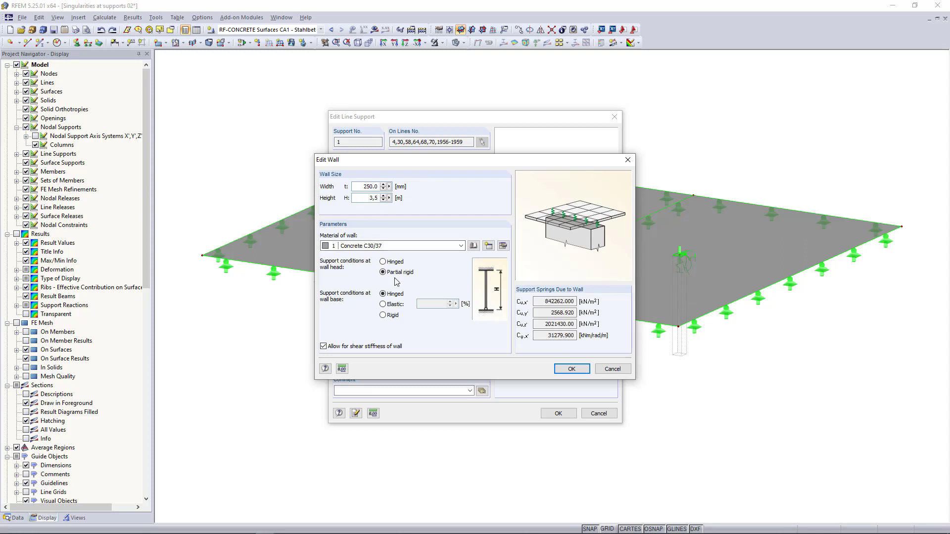
Make the wall head hinged, then accept the wall parameters and the modified line support type.
{"action": "left_click", "coordinate": [384, 262]}
{"action": "left_click", "coordinate": [571, 369]}
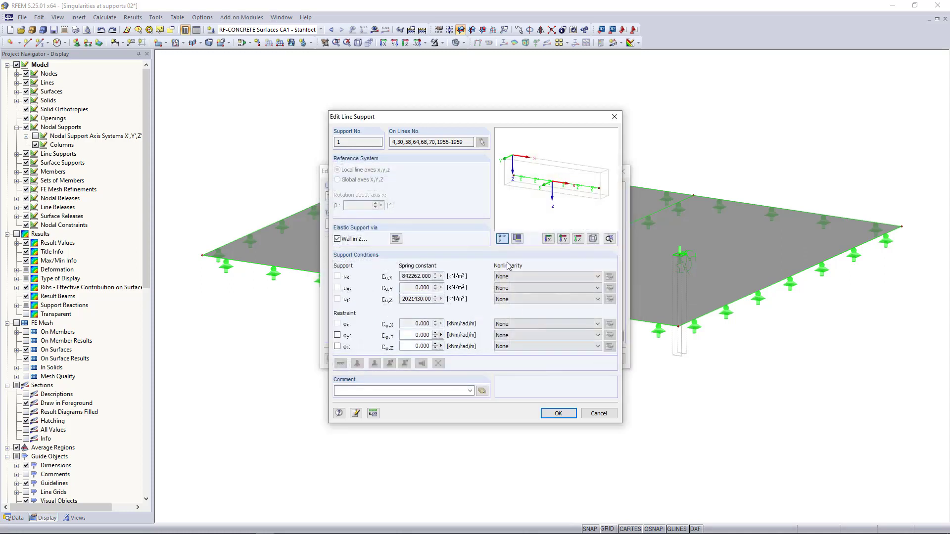
{"action": "left_click", "coordinate": [568, 413]}
{"action": "left_click", "coordinate": [565, 359]}
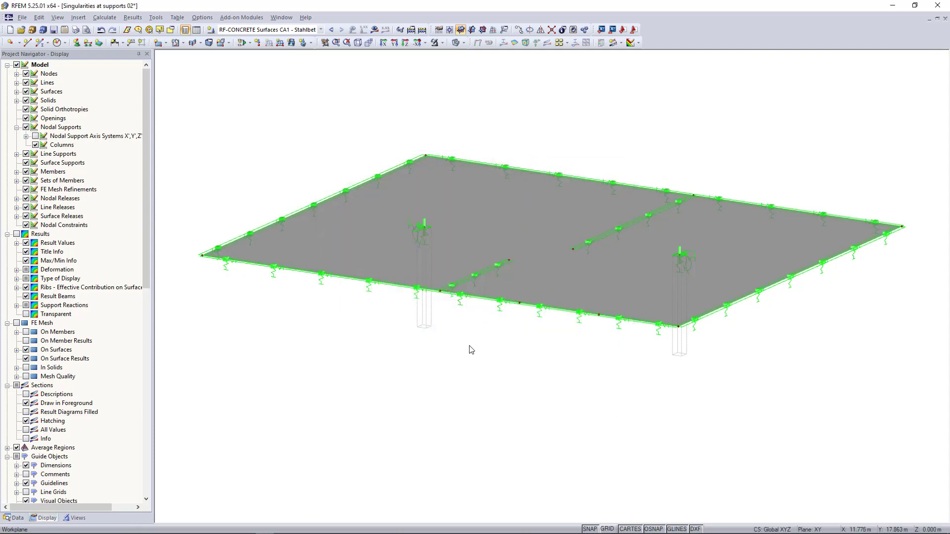
Turn on the display of walls for the line supports and view them beneath the slab.
{"action": "left_click", "coordinate": [16, 154]}
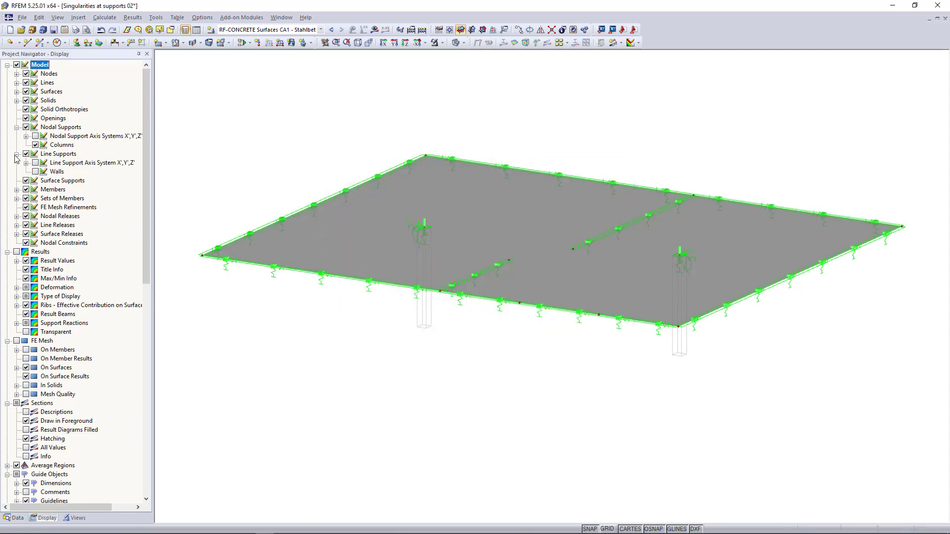
{"action": "left_click", "coordinate": [35, 172]}
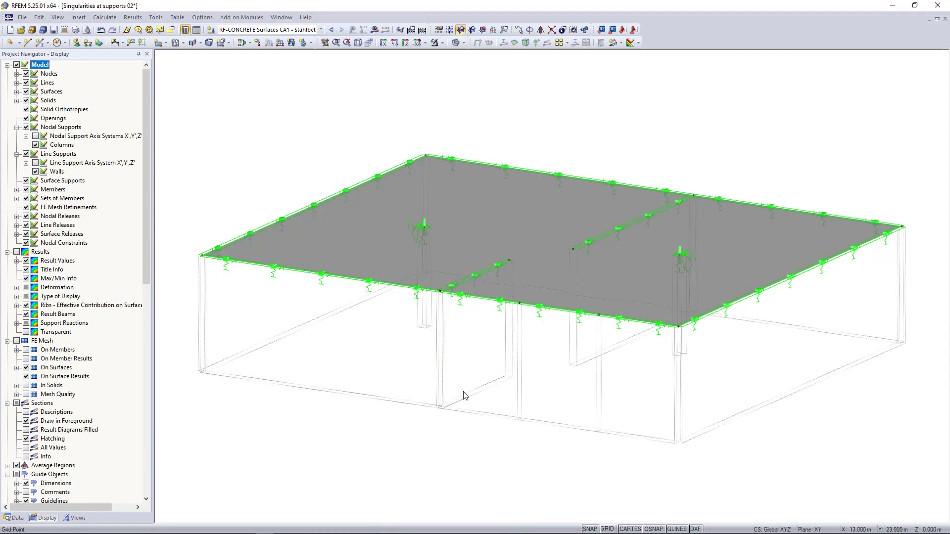
{"action": "scroll", "coordinate": [420, 462], "scroll_direction": "down", "scroll_amount": 1}
{"action": "scroll", "coordinate": [420, 461], "scroll_direction": "up", "scroll_amount": 1}
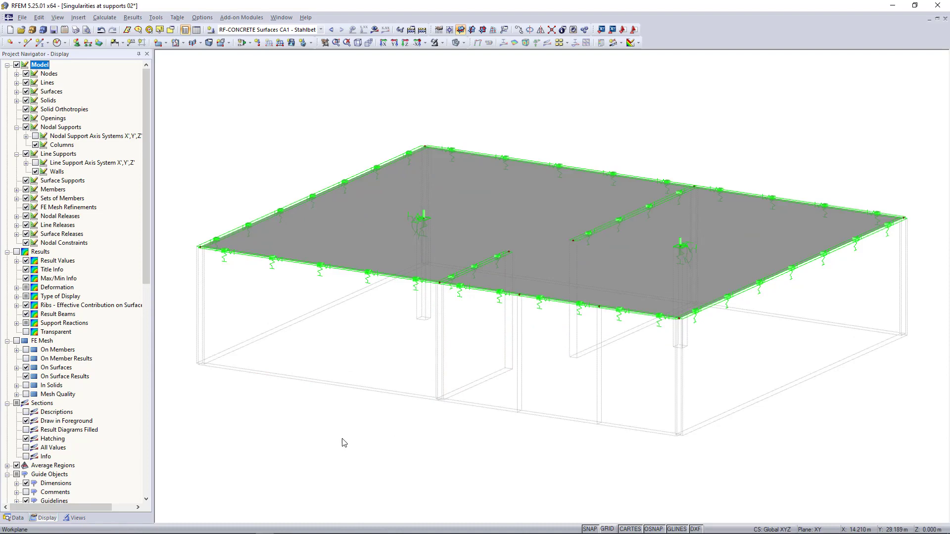
Calculate the RF-CONCRETE Surfaces CA1 case and display the required top reinforcement a-s,1,-z as coloured contours on the whole slab.
{"action": "left_click", "coordinate": [422, 30]}
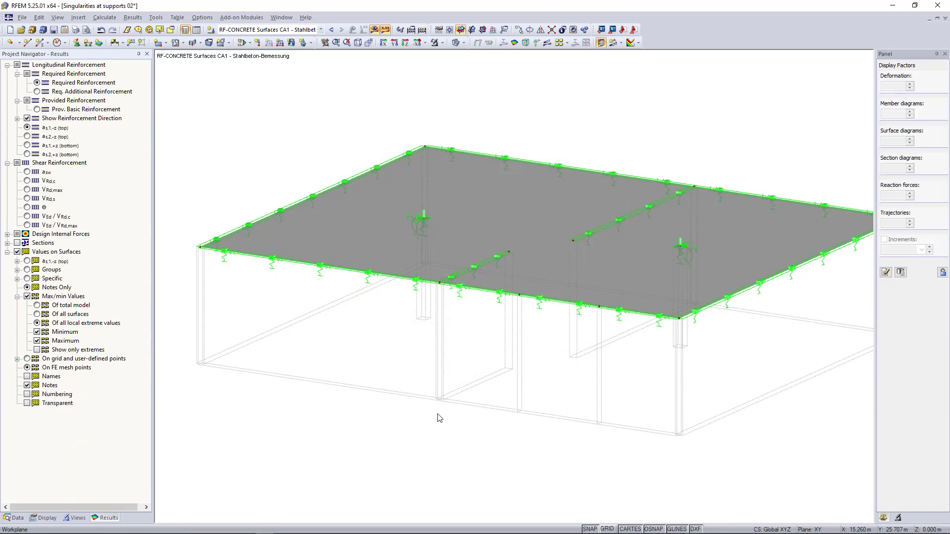
{"action": "left_click", "coordinate": [515, 42]}
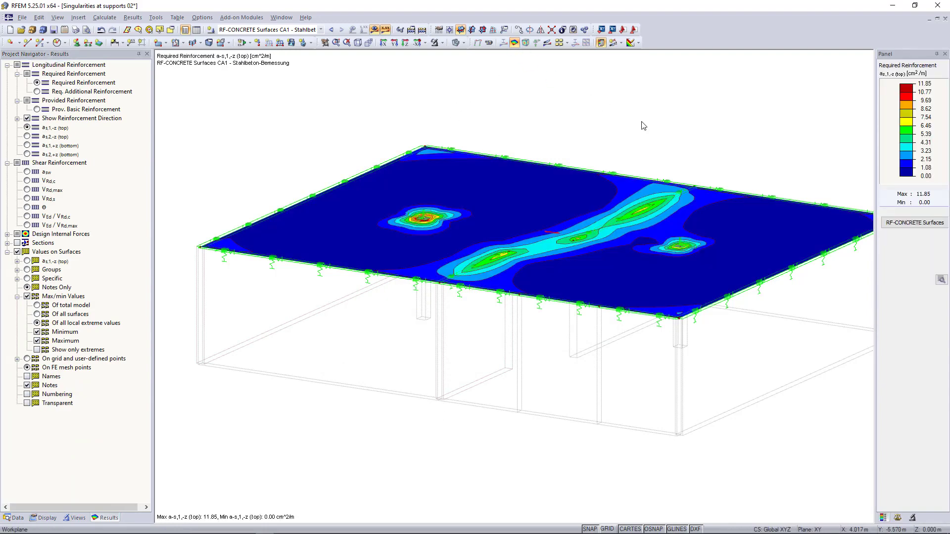
{"action": "middle_click", "coordinate": [642, 121]}
{"action": "middle_click", "coordinate": [642, 121]}
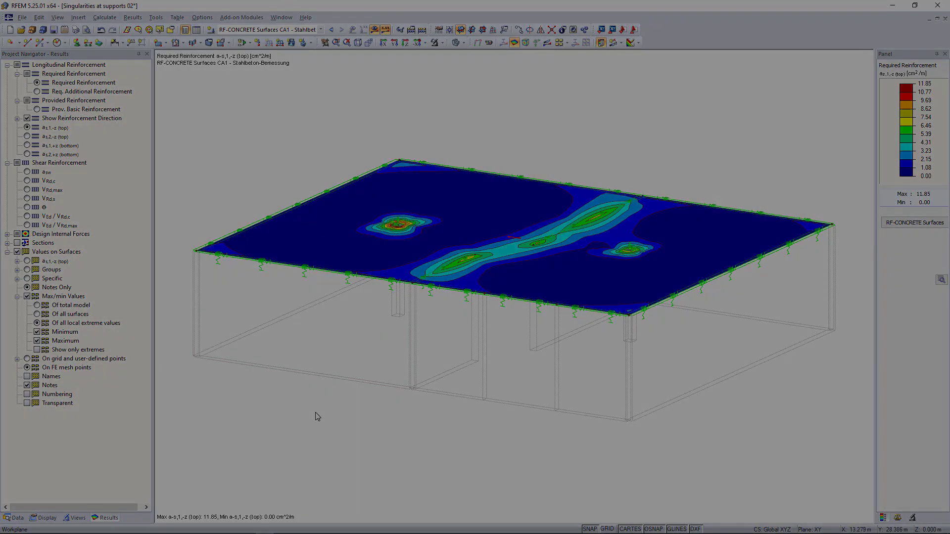